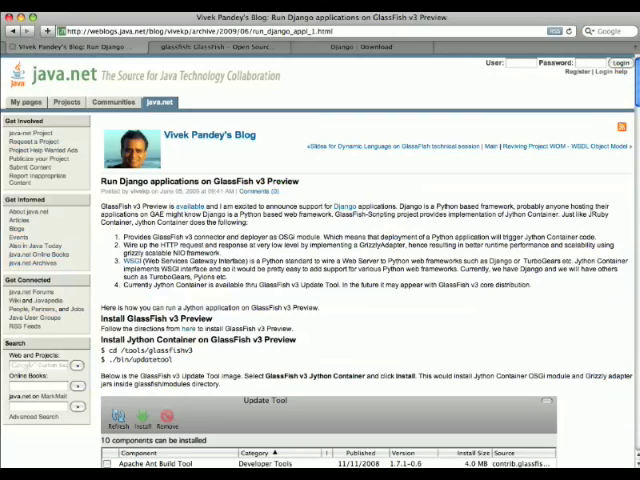
Step: Highlight the title of the Django-on-GlassFish blog post
left_click_drag(101, 181, 299, 181)
Step: Switch to the GlassFish Community tab and go to its Downloads page, highlighting the GlassFish v3 Preview entry
key("ctrl+Tab")
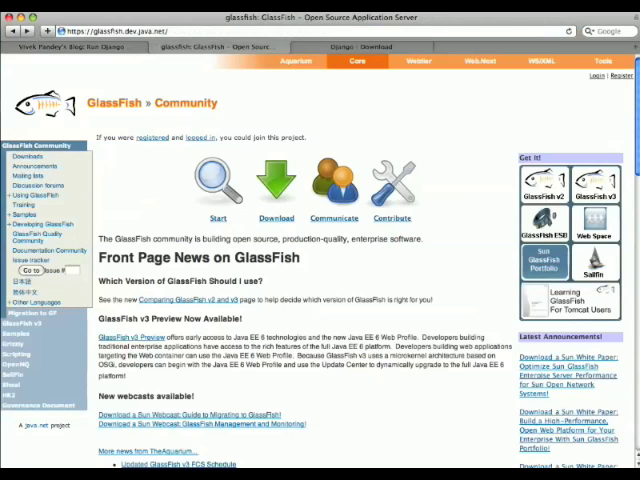
left_click(276, 217)
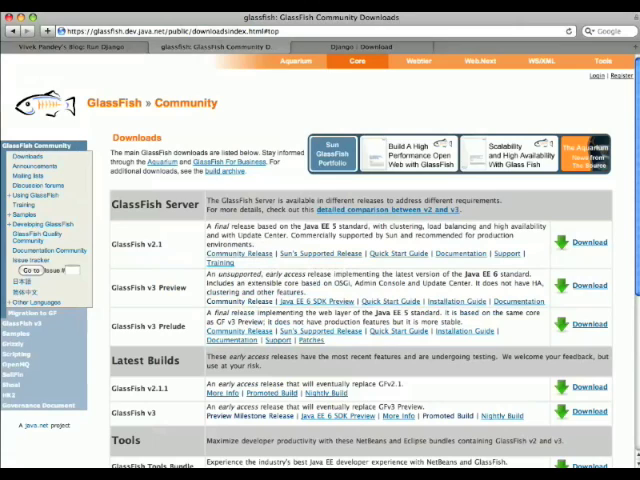
left_click_drag(112, 287, 156, 287)
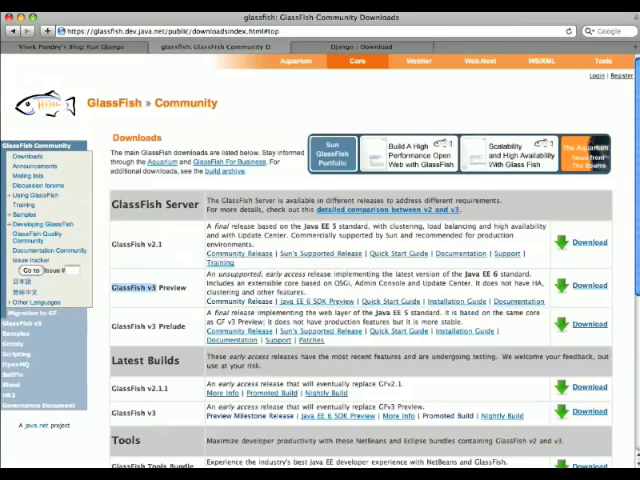
double_click(172, 287)
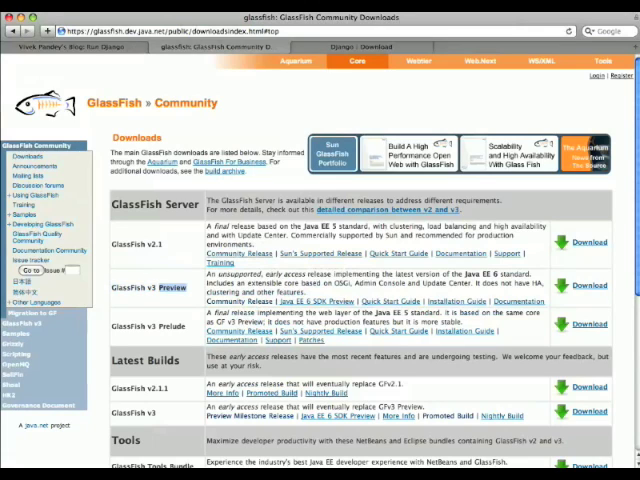
Step: Highlight GlassFish v3 under Latest Builds and open the promoted v3 builds index
left_click_drag(112, 412, 156, 412)
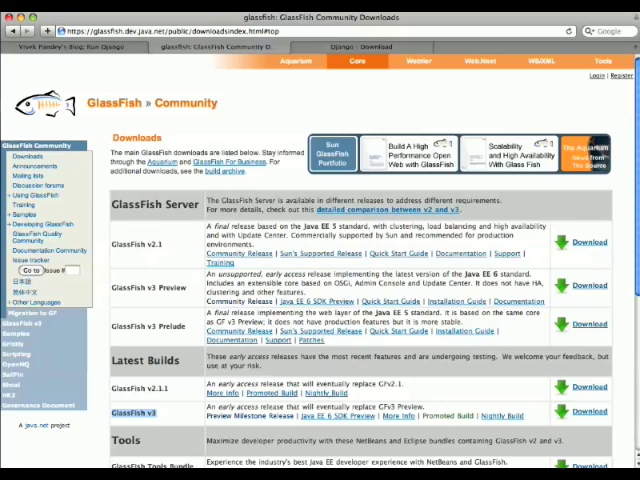
left_click(397, 415)
scroll(320, 260, "down", 5)
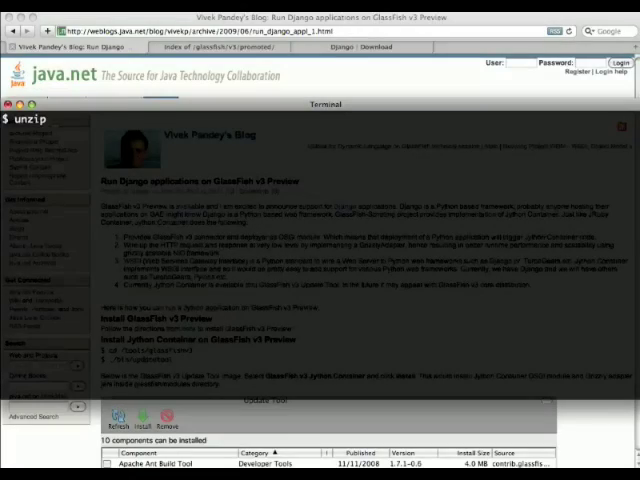
type("glassfishv3.zip")
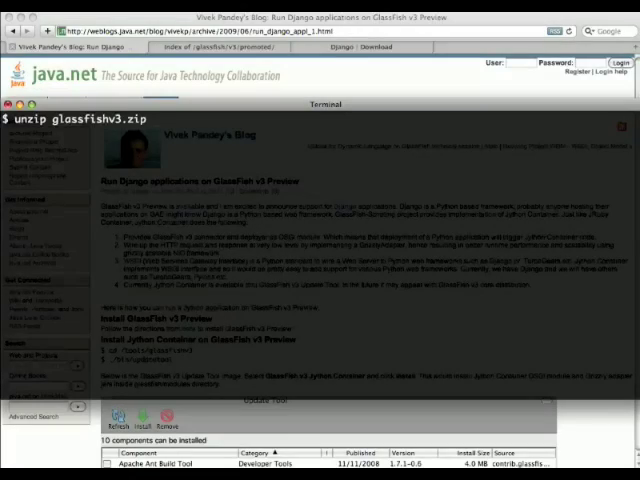
Step: Unzip glassfishv3.zip, move into glassfishv3 and run bin/updatetool
key("Return")
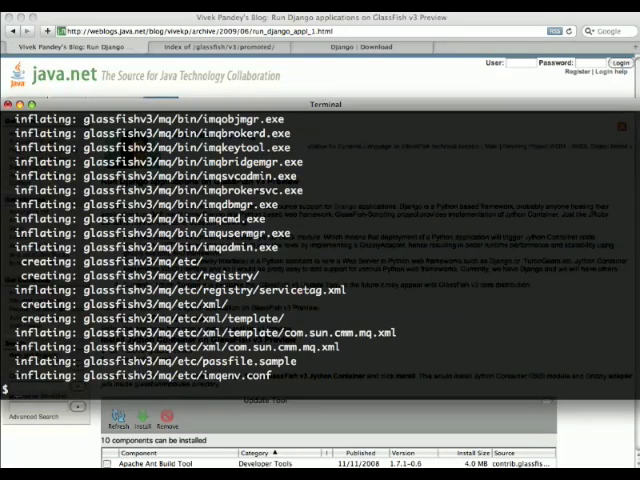
type("cd glassfishv3")
key("Return")
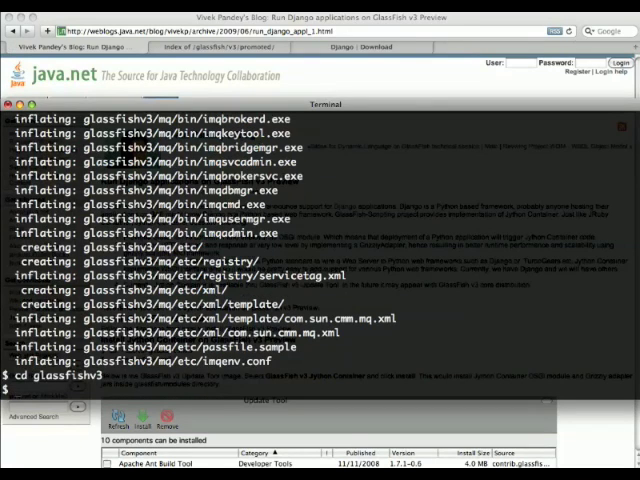
type("bin/updatetool")
key("Return")
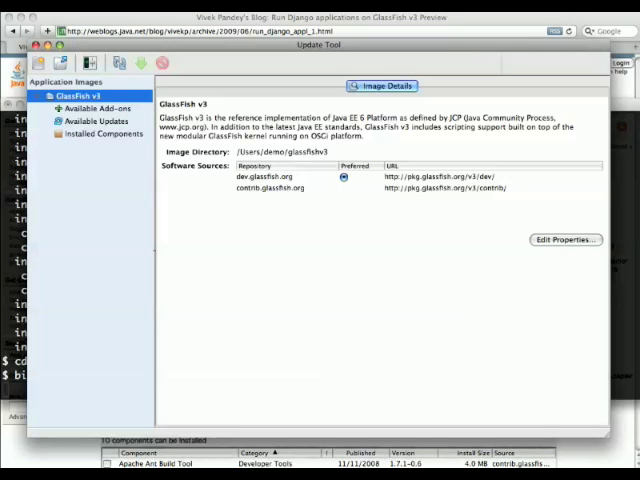
Step: Mark Jython Runtime and GlassFish v3 Jython Container in Available Add-ons and install them, accepting the license
key("Down")
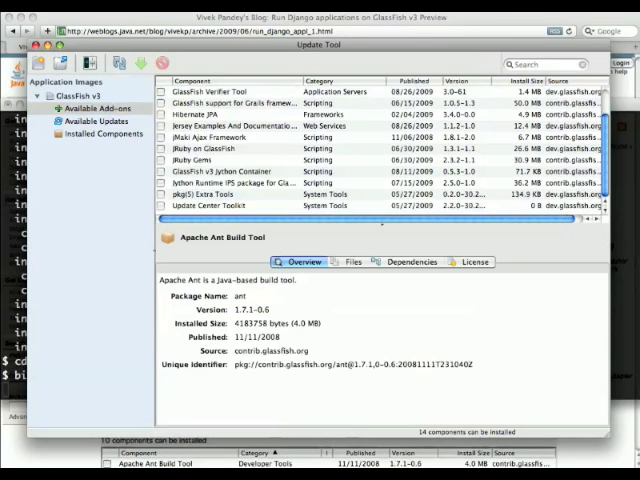
left_click(230, 183)
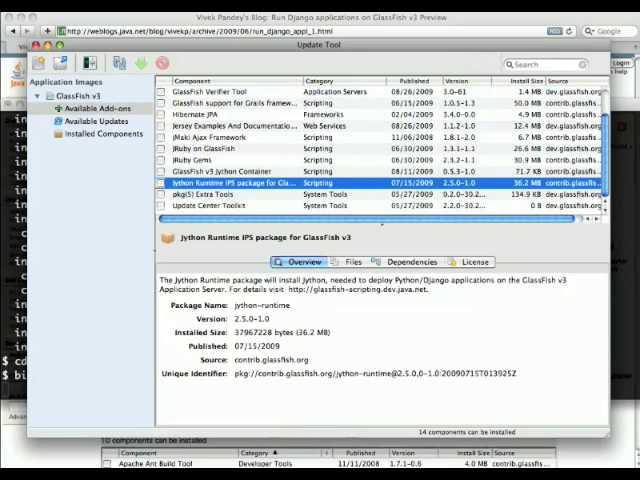
left_click(220, 171)
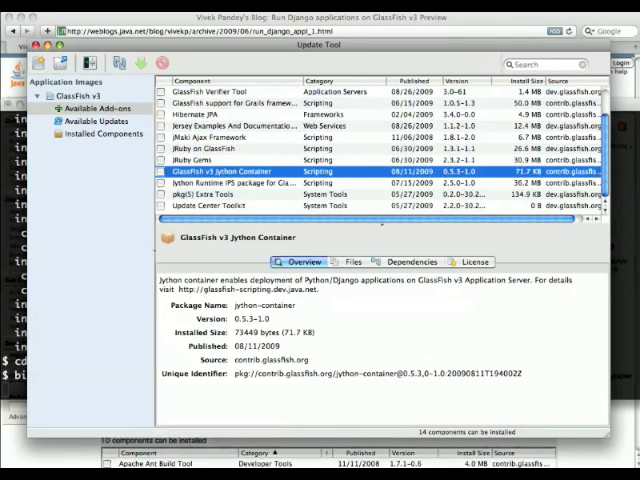
left_click(161, 183)
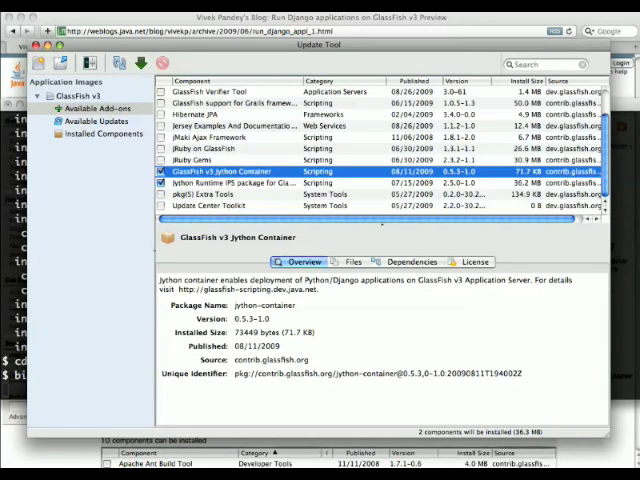
left_click(141, 63)
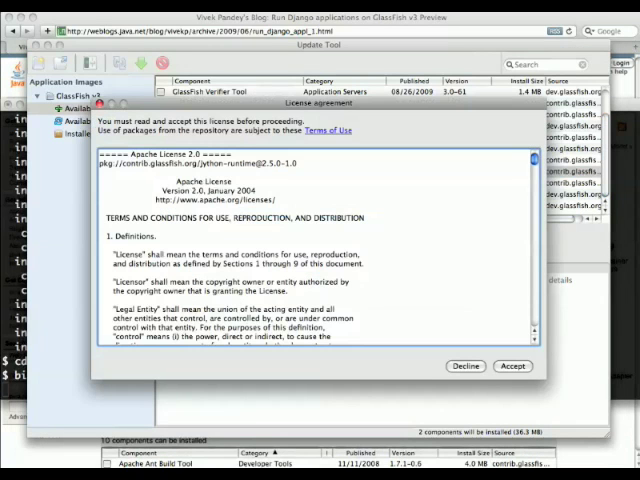
left_click(512, 366)
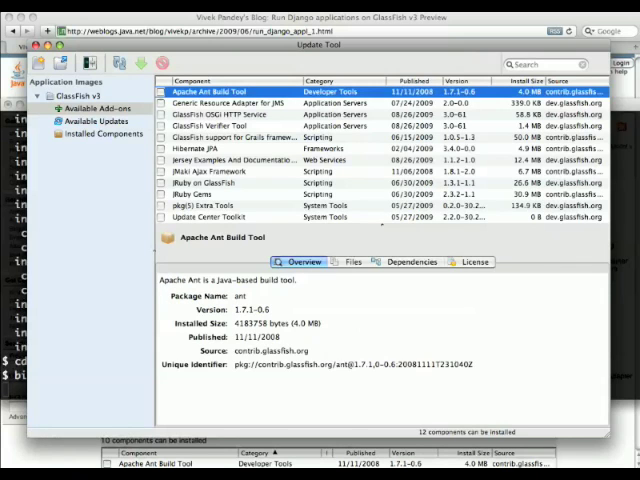
type("bin/pkg list | grep jython")
Step: Confirm the jython packages are installed, then export JYTHON_HOME and PATH to GlassFish's bundled jython folder
key("Return")
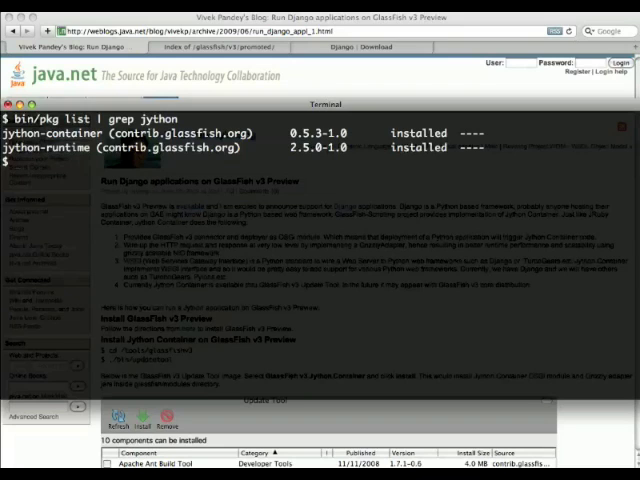
type("ls glassfish/jython/")
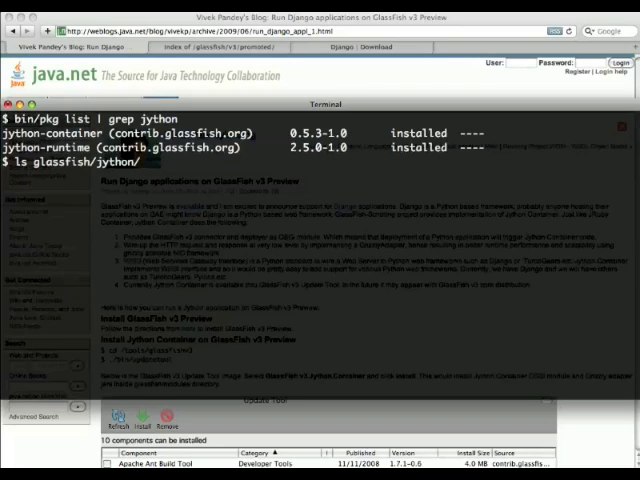
key("Return")
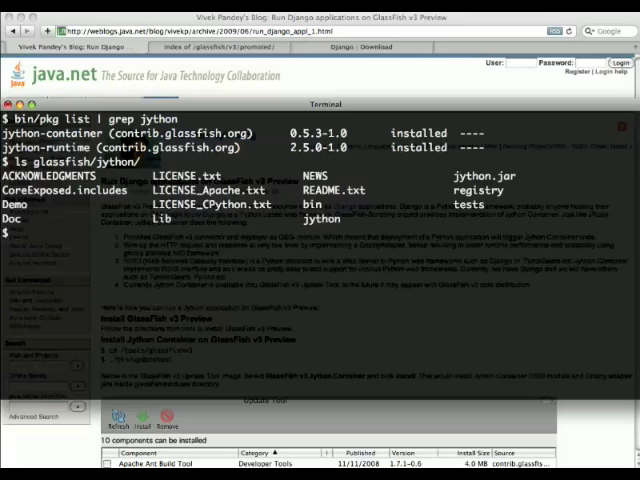
type("export")
type(" JYTHON_HOM")
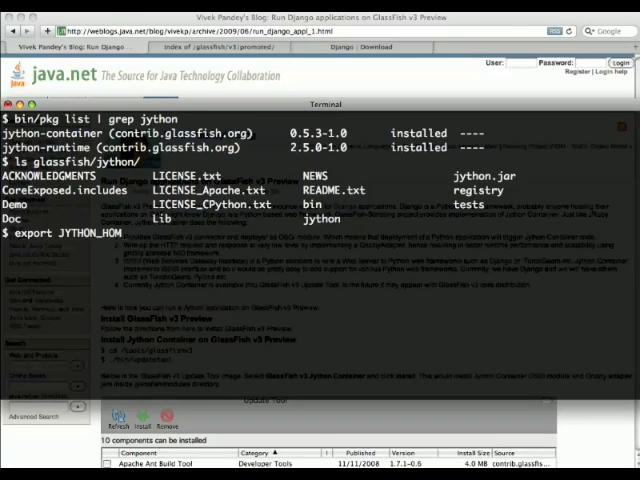
type("E=~/Users/")
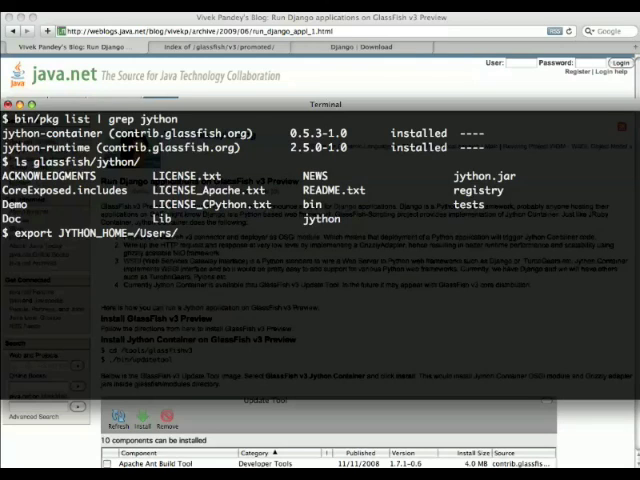
type("demo/glassfishv3")
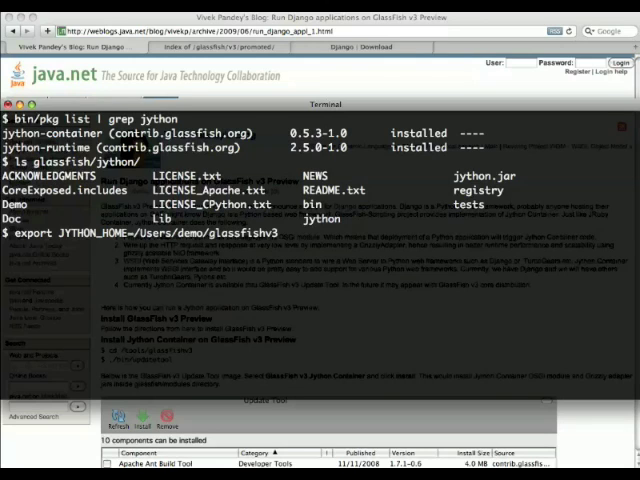
type("/glassfish/")
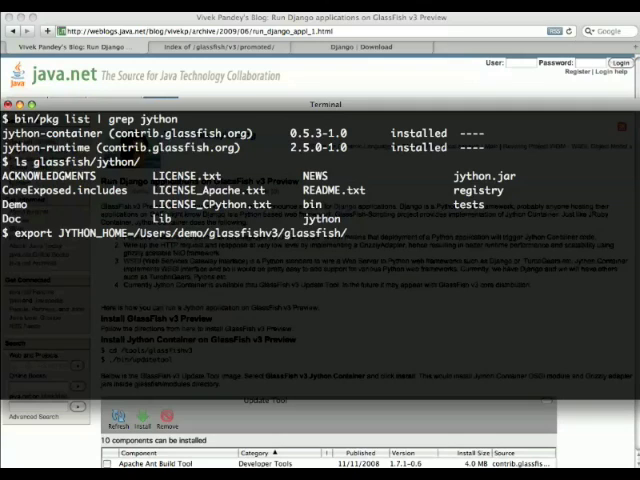
type("jython/")
key("Return")
type("export PATH=$JYTHON")
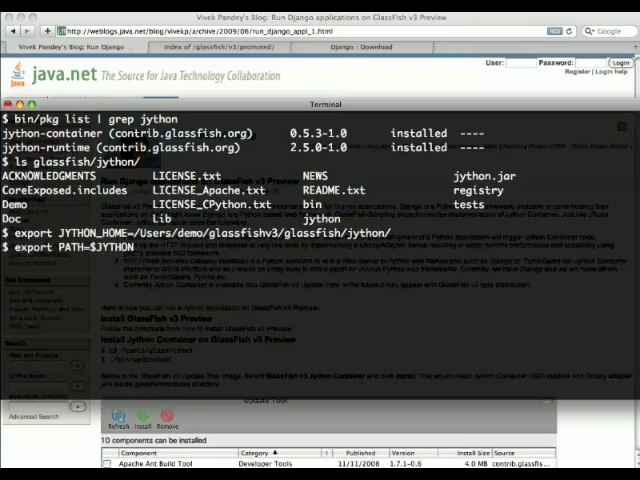
type("_HOME/bin")
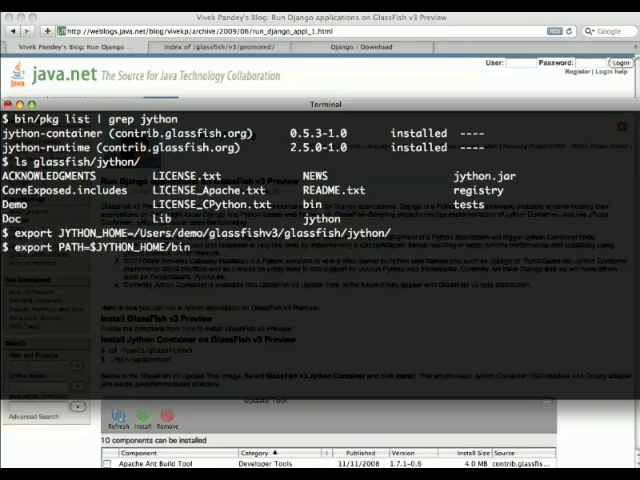
type(":$PATH")
key("Return")
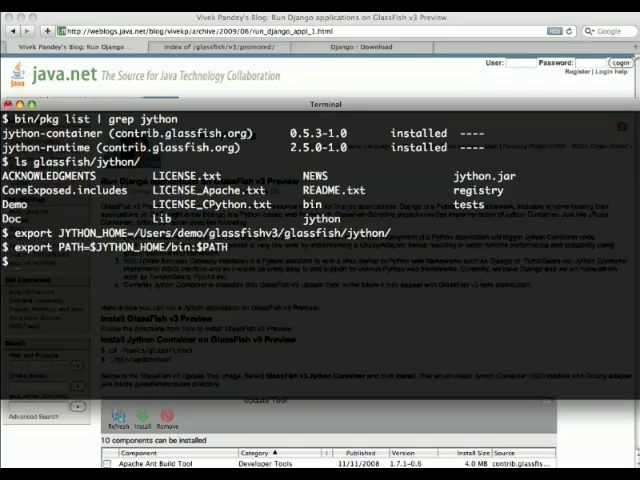
type("jython")
Step: Start jython to see the Jython 2.5.0 banner, quit with Ctrl-D and return to the home directory
key("Return")
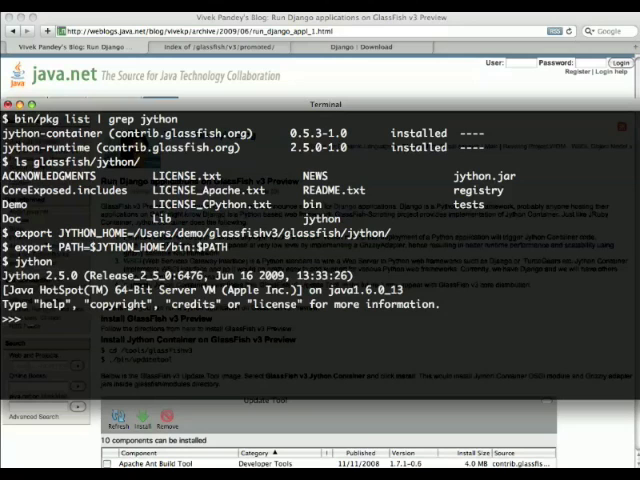
key("ctrl+d")
type("cd")
key("Return")
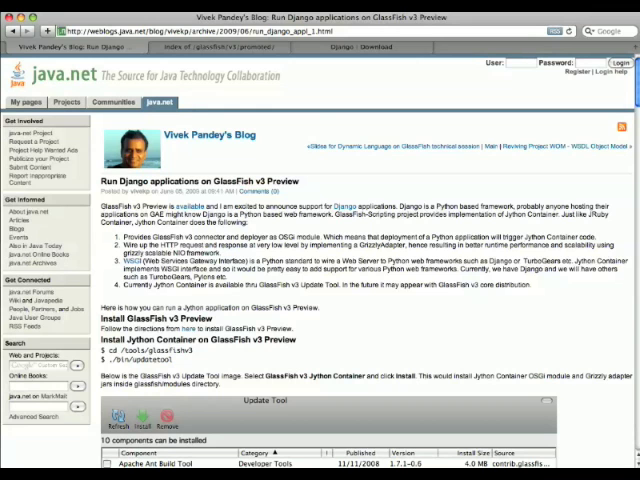
Step: Check the latest-release line on the Django download page, then extract Django-1.1.tar.gz in Terminal
key("ctrl+shift+Tab")
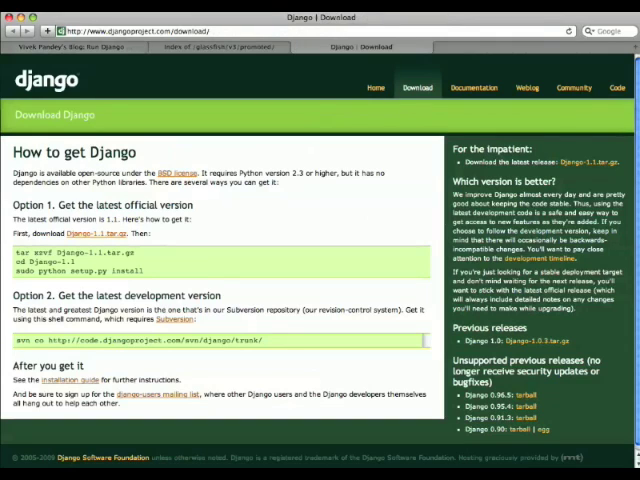
left_click_drag(620, 161, 465, 161)
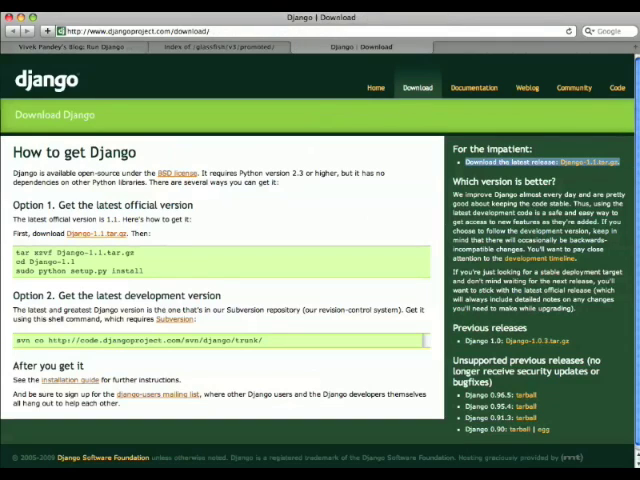
key("super+Tab")
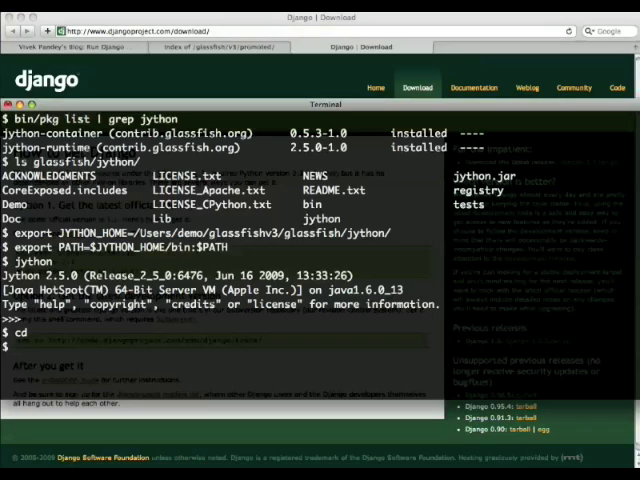
type("tar xvfz D")
key("Tab")
key("Return")
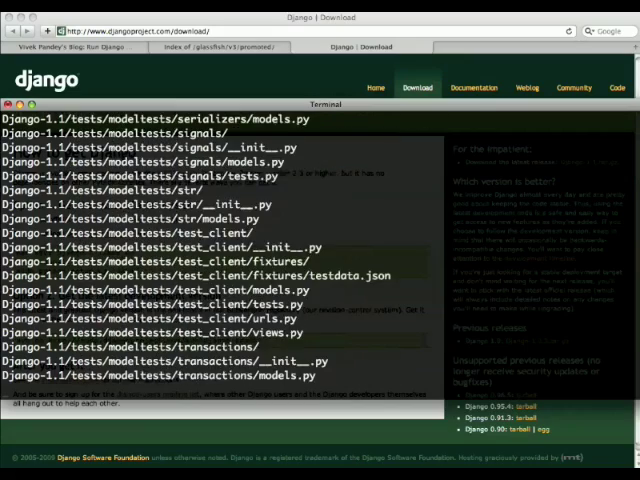
type("cd D")
Step: Move into Django-1.1 and run jython setup.py install
key("Tab")
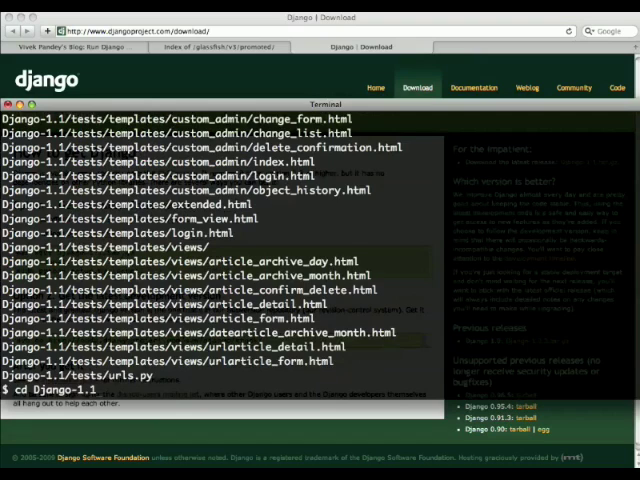
key("Return")
type("jython setup.")
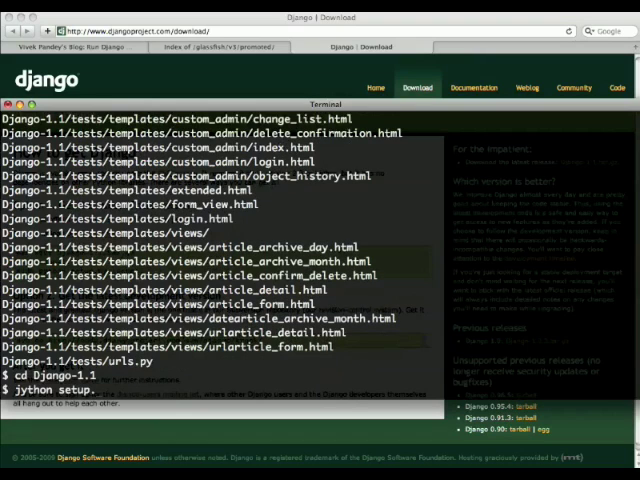
type("py install")
key("Return")
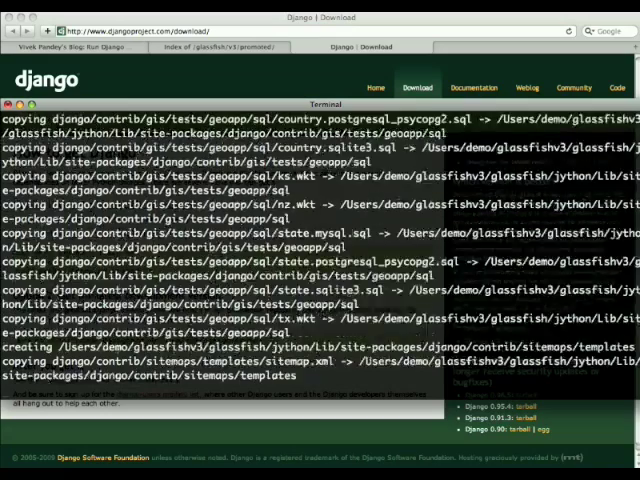
type("cd")
Step: From the home directory run django-admin.py startproject mysite, list mysite/, then move into glassfishv3
key("Return")
key("ctrl+l")
type("d")
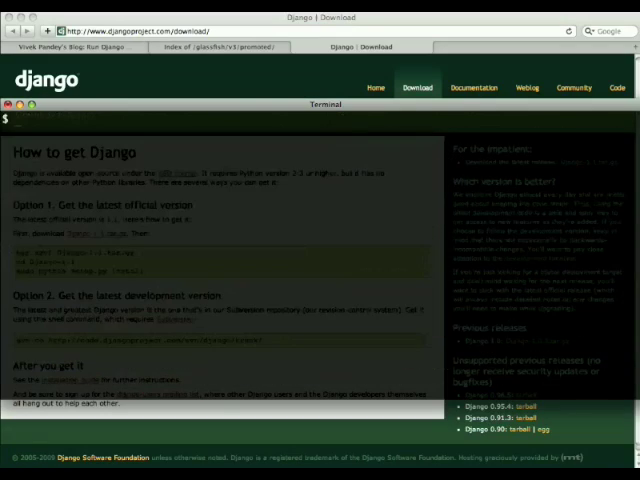
type("jango-admin.py stortproject")
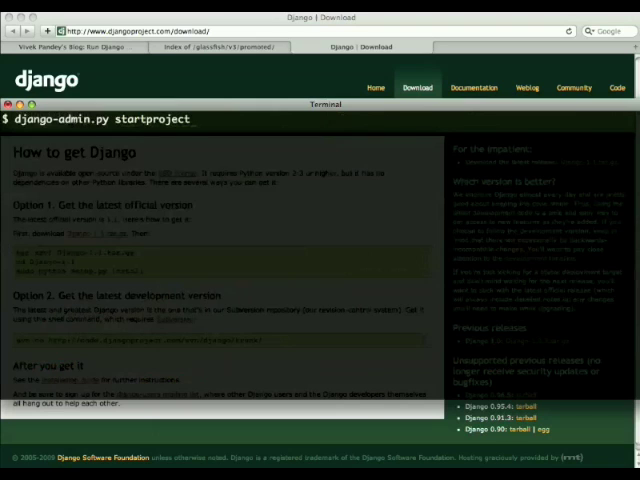
type(" mysite")
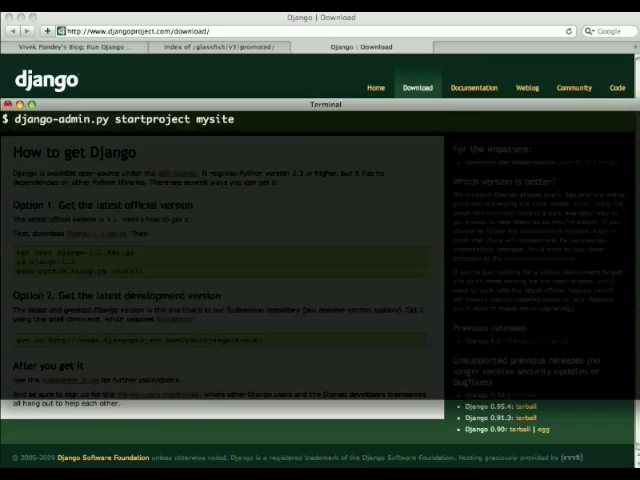
key("Return")
type("ls mysite/")
key("Return")
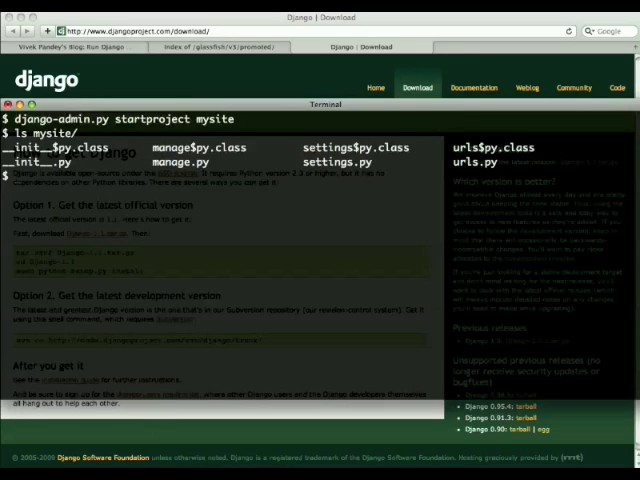
type("cd glassfishv3")
key("Return")
type("bin/asadmin start-domain")
Step: Start domain1 with bin/asadmin start-domain and attempt the jython.home JVM option command
key("Return")
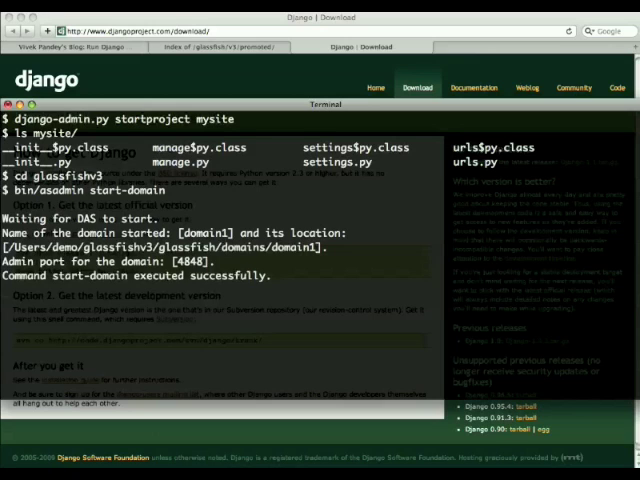
type("bin/asadmin")
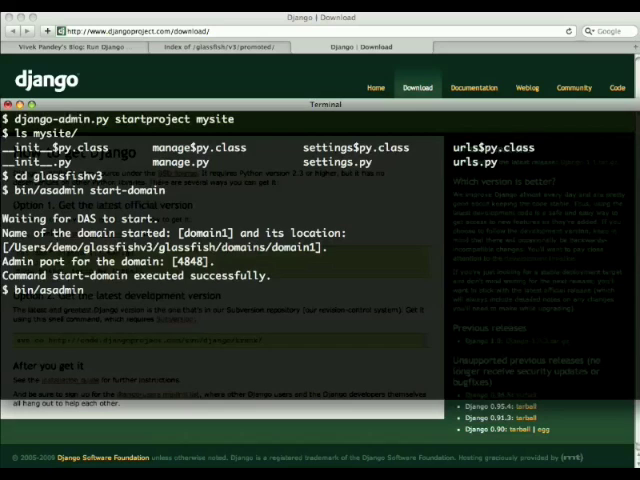
type(" create")
type("-jvm-options -Djython.")
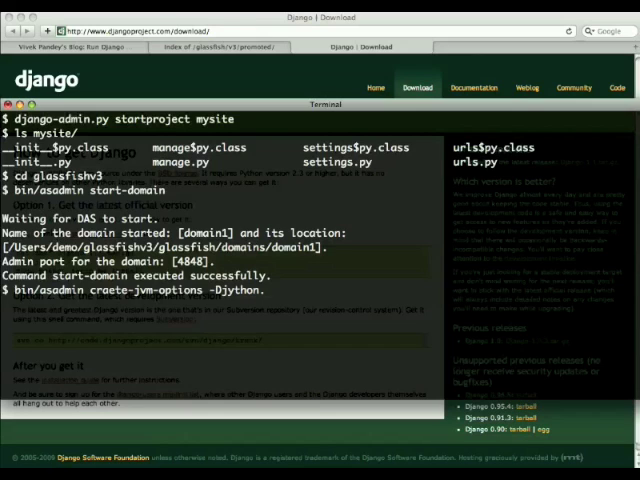
type("home=/Users/demo/glassfishv3/gl")
key("Tab")
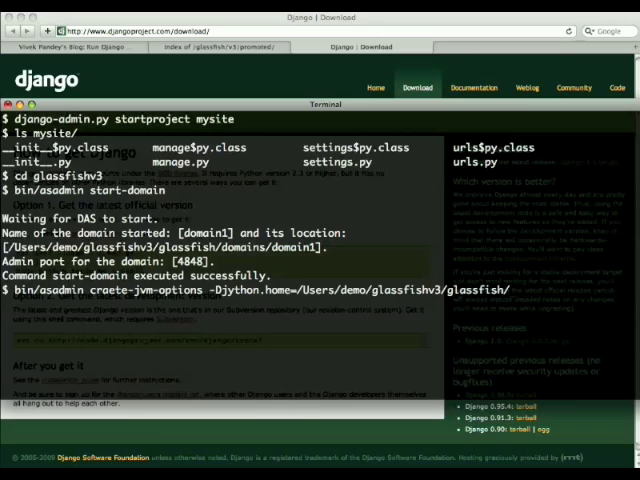
type("jython/")
key("Return")
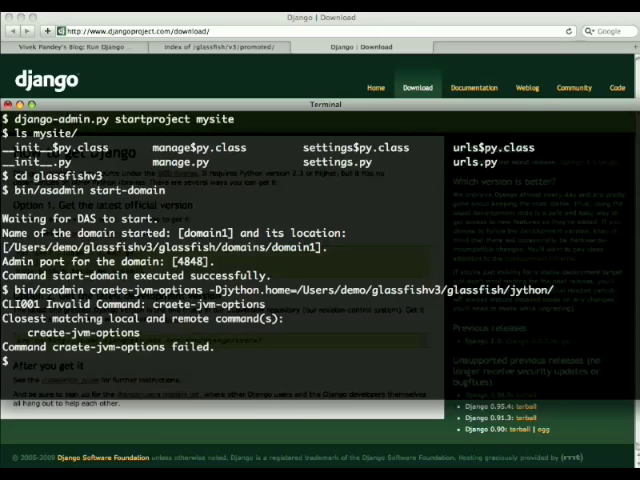
Step: Recall the command, fix the misspelled create and add -Djython.home=/Users/demo/glassfishv3/glassfish/jython/
key("Up")
key("BackSpace")
key("BackSpace")
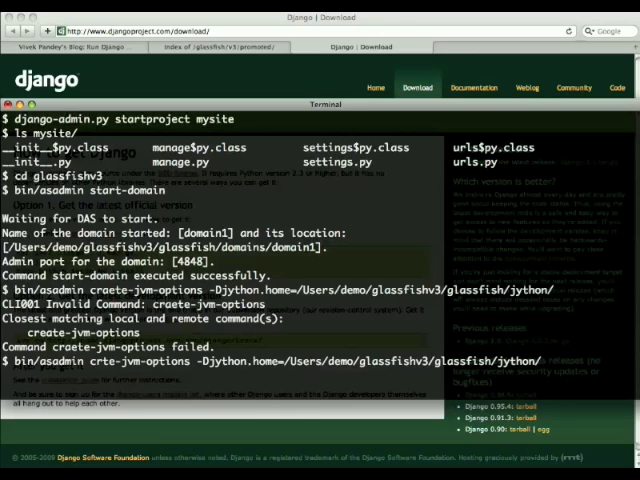
type("ea")
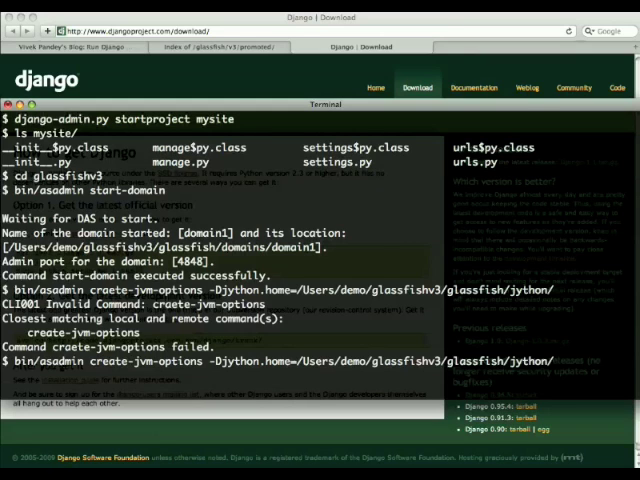
key("Return")
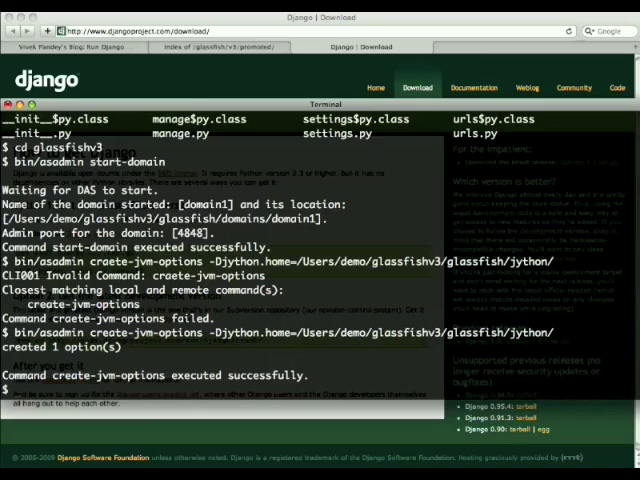
type("bin/asadmin deploy ~/mysite/")
Step: Run bin/asadmin deploy ~/mysite/ to deploy the project
key("Return")
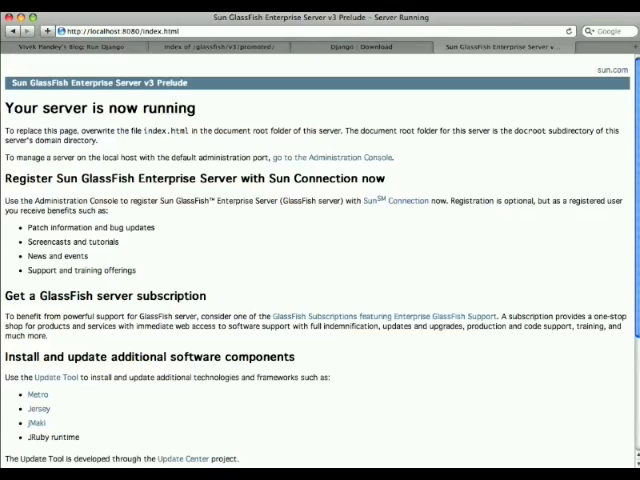
Step: Load localhost:8080/mysite to show Django's It worked! page and enlarge the text
double_click(160, 31)
type("mysite")
key("Return")
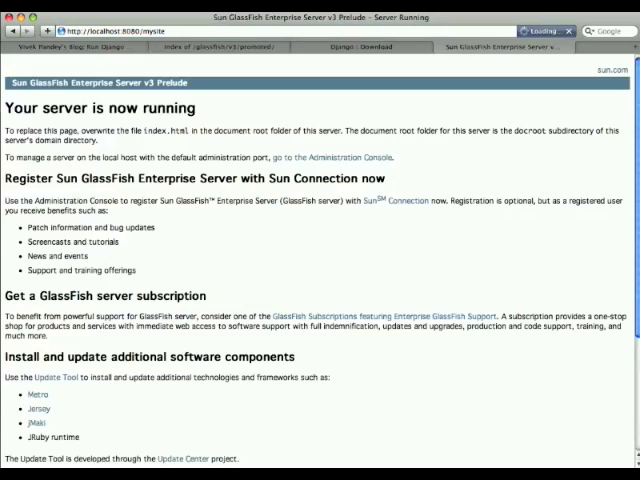
key("super+plus")
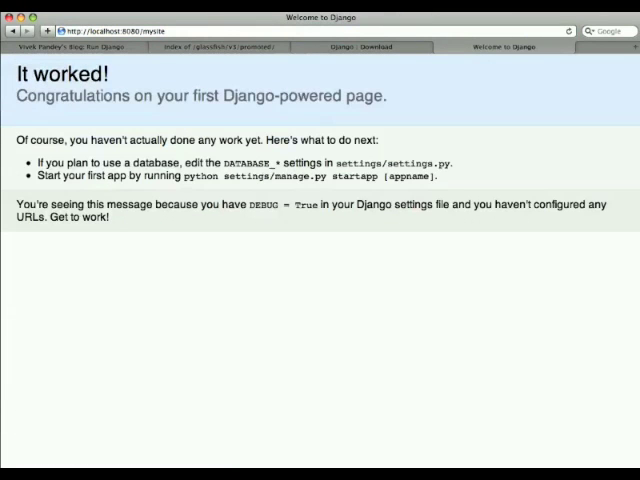
Step: Highlight the database-settings bullet, then return to the java.net blog post tab
left_click_drag(38, 162, 452, 162)
key("super+shift+bracketright")
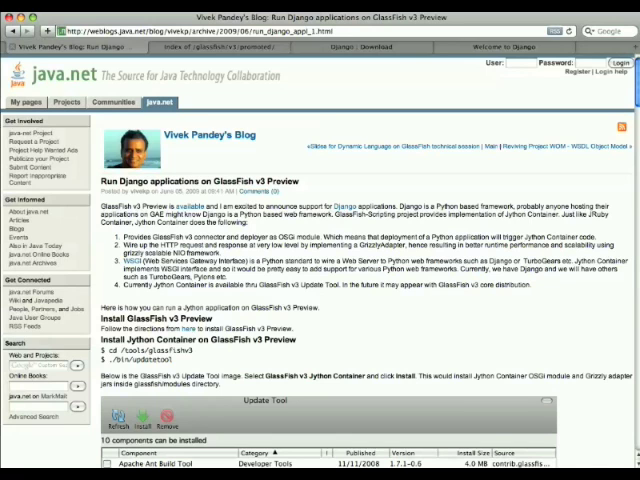
Step: Switch Safari to the GlassFish Community tab at glassfish.org
key("super+shift+bracketright")
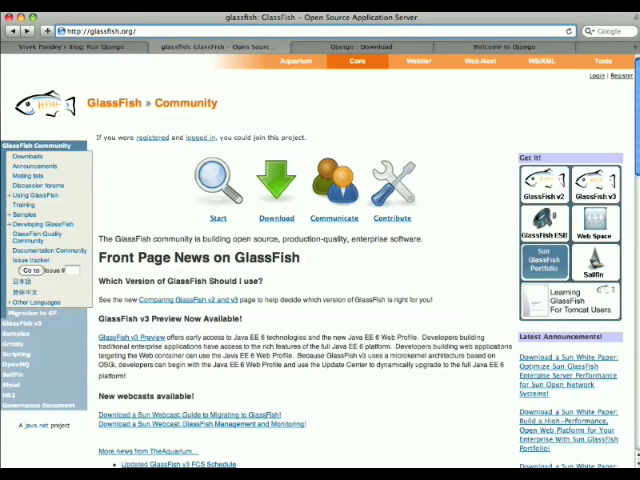